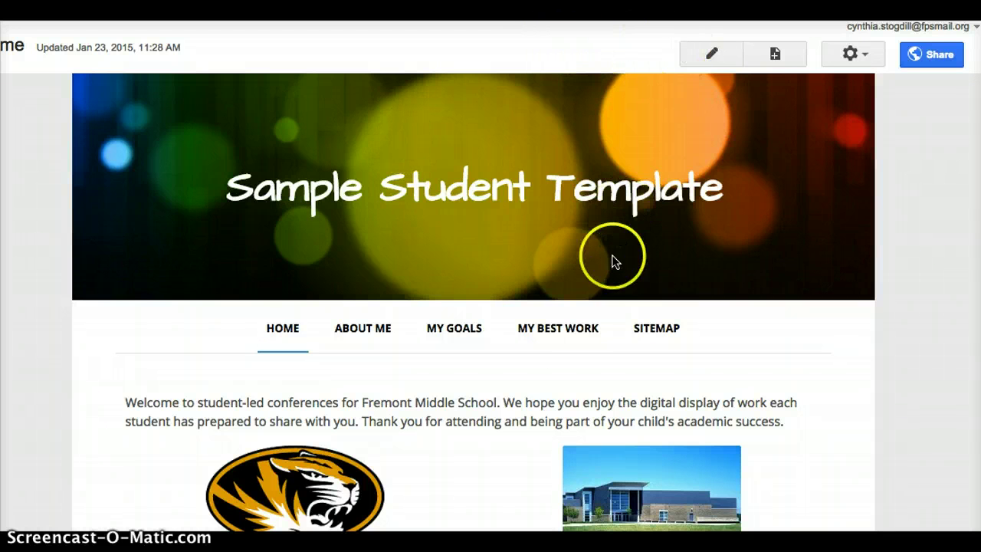
Open the site's My Best Work page, look over its embedded book review, and put the page into edit mode.
left_click(547, 330)
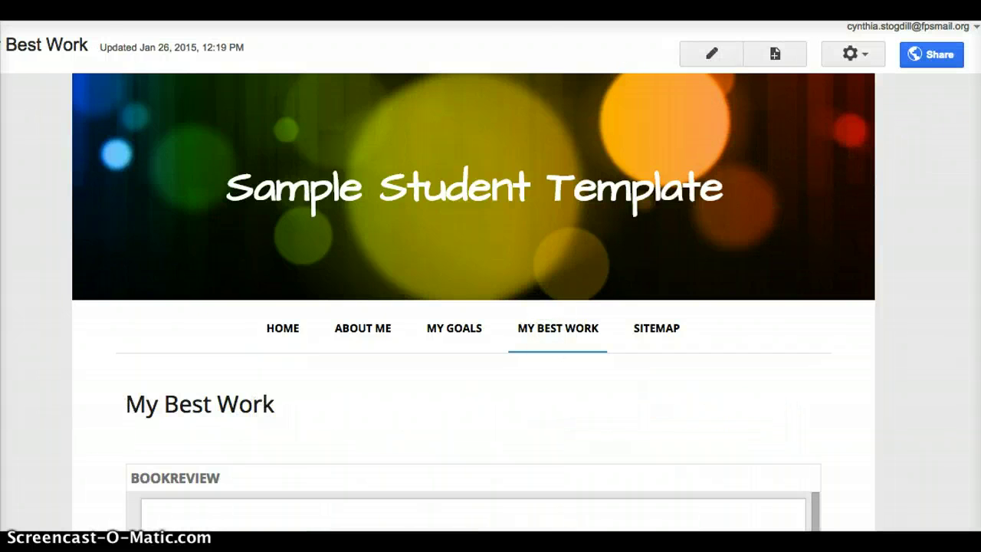
scroll(475, 306, "down", 6)
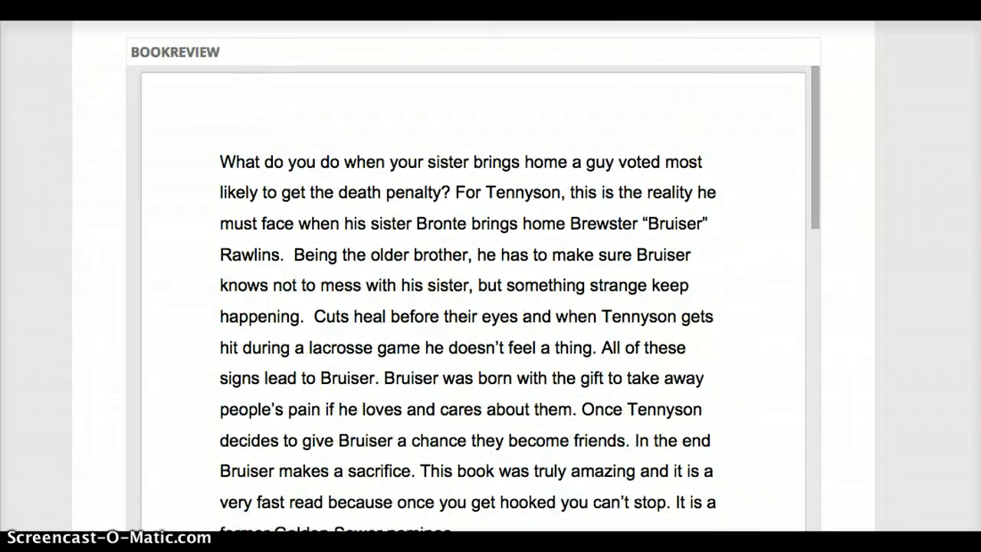
scroll(475, 306, "down", 5)
scroll(475, 306, "up", 9)
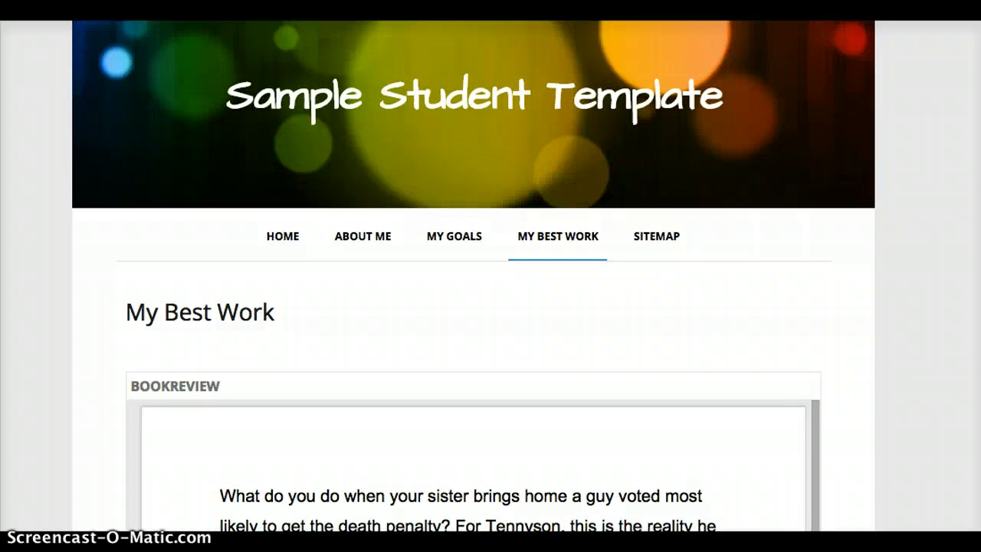
scroll(475, 306, "down", 1)
scroll(475, 306, "up", 2)
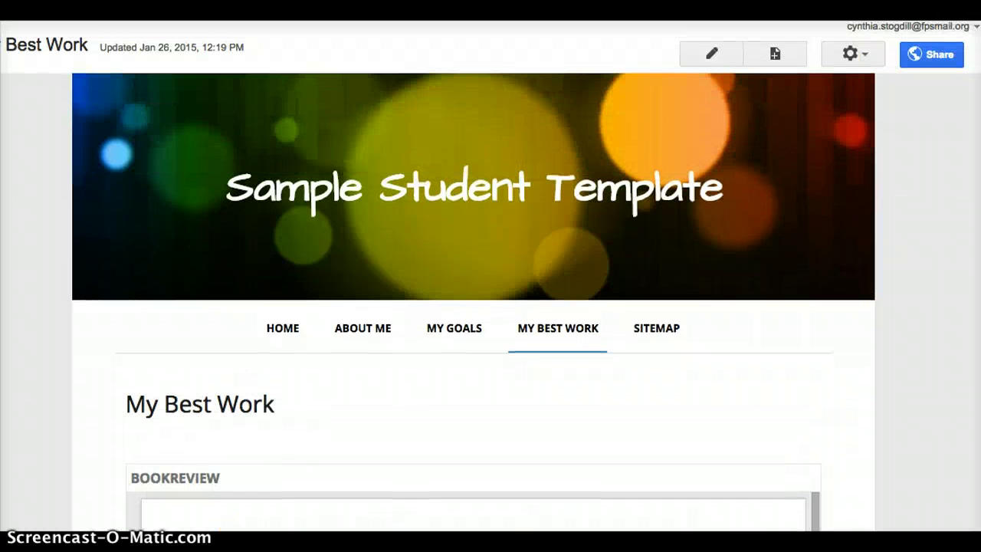
left_click(696, 58)
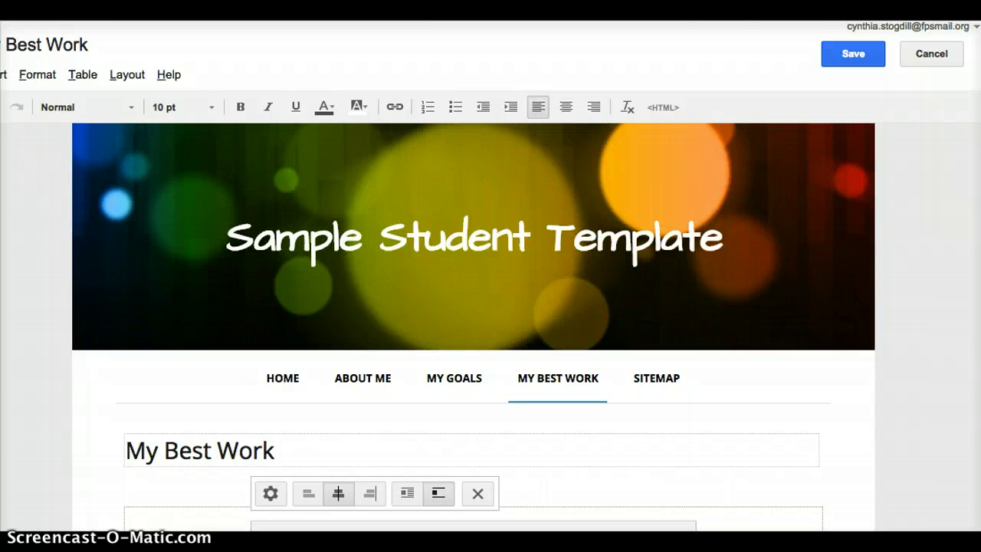
Add three blank lines between the embedded bookreview document and the Team Site link.
scroll(473, 307, "down", 7)
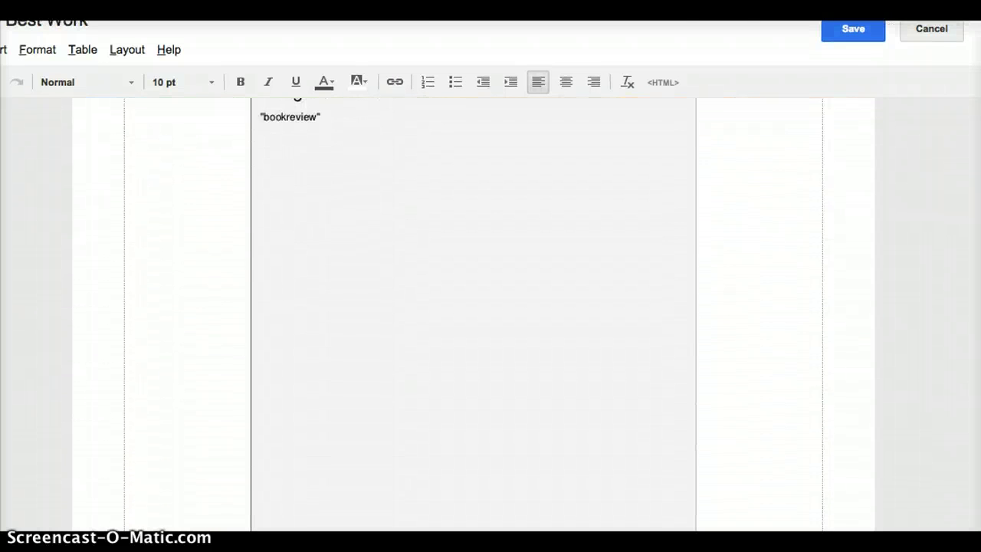
scroll(547, 266, "up", 3)
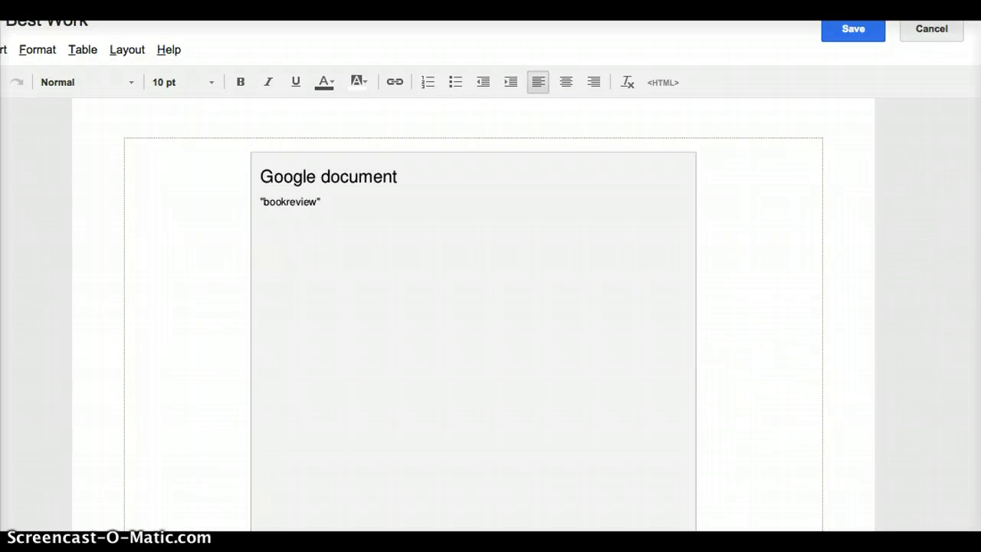
scroll(473, 307, "down", 5)
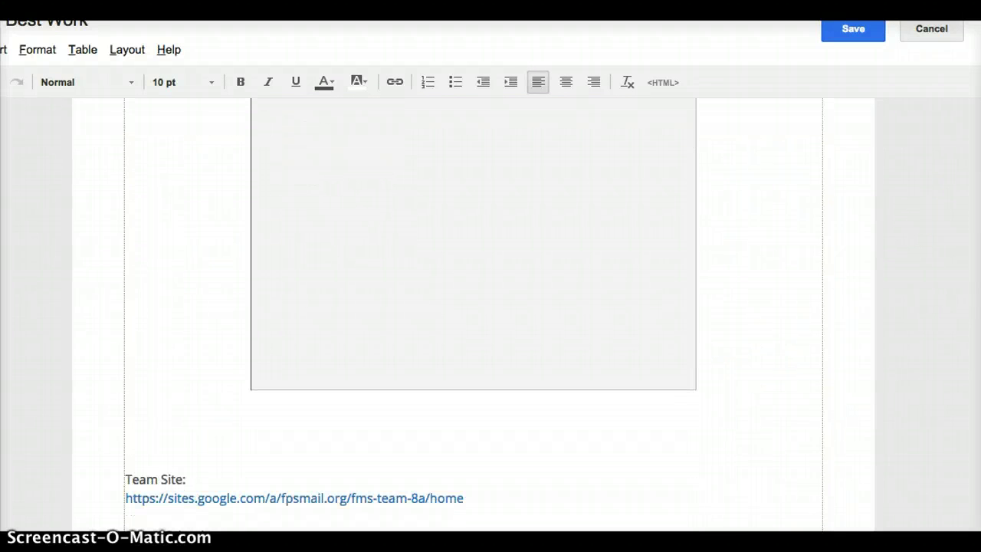
left_click(723, 371)
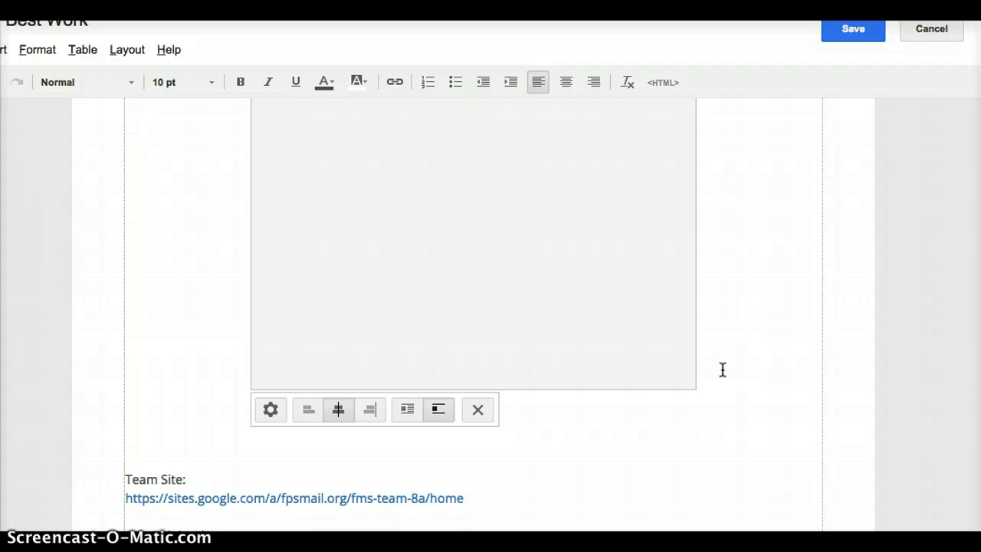
left_click(723, 370)
key("Return")
key("Return")
key("Return")
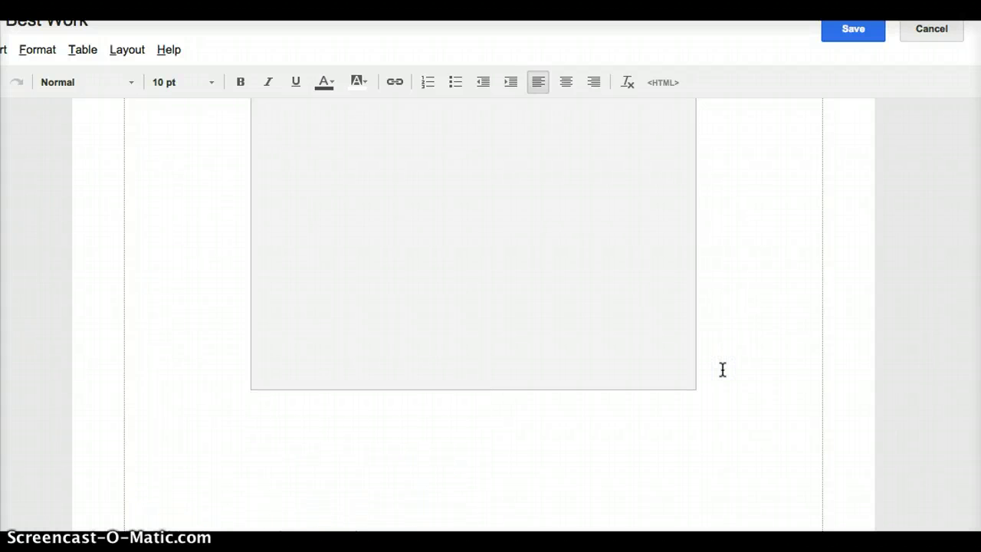
Place the cursor on a blank line below the bookreview document and start inserting a Google Drive document there.
left_click(638, 296)
left_click(158, 437)
left_click(194, 346)
left_click(153, 426)
left_click(3, 49)
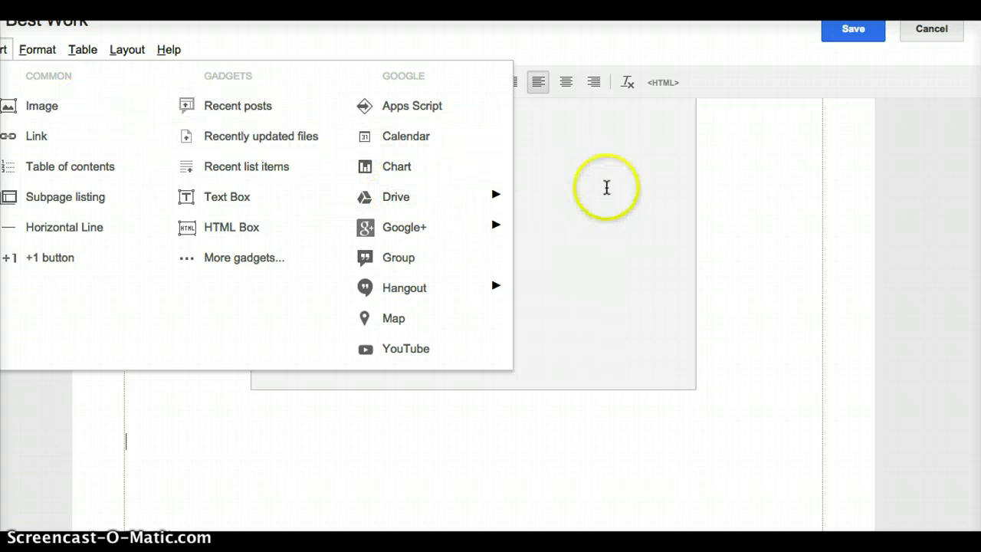
mouse_move(498, 197)
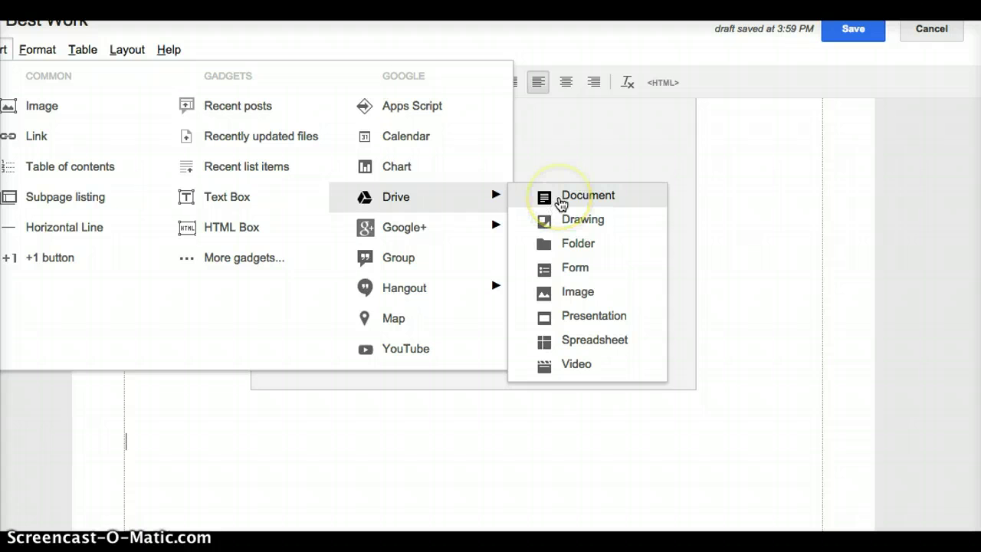
left_click(562, 199)
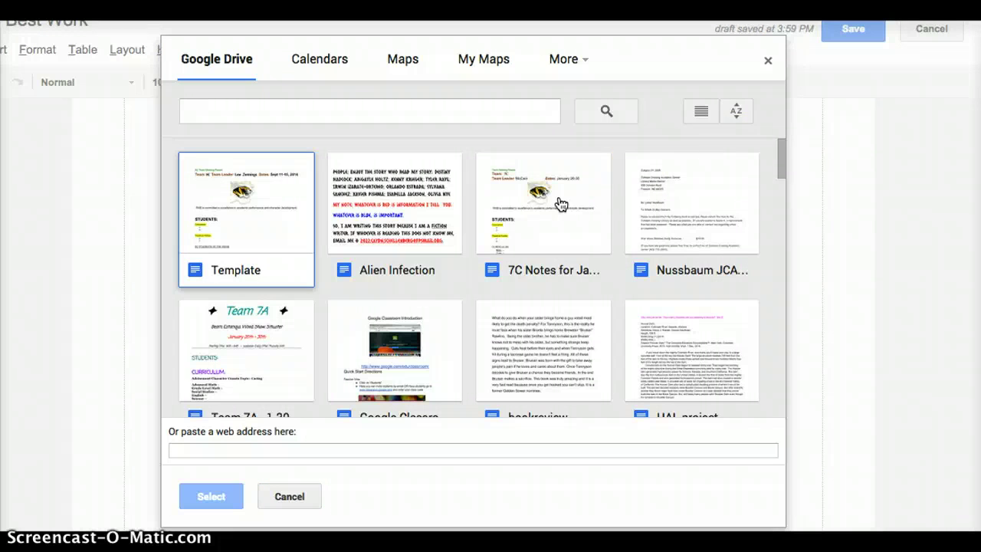
Choose the Bookfair Hours document from Google Drive as the file to insert.
left_click(780, 161)
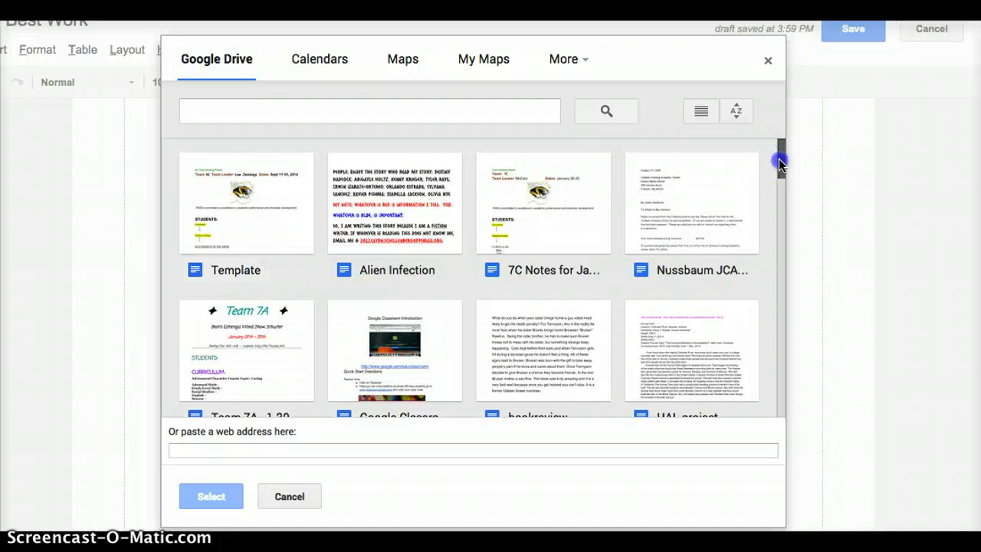
left_click_drag(780, 163, 778, 262)
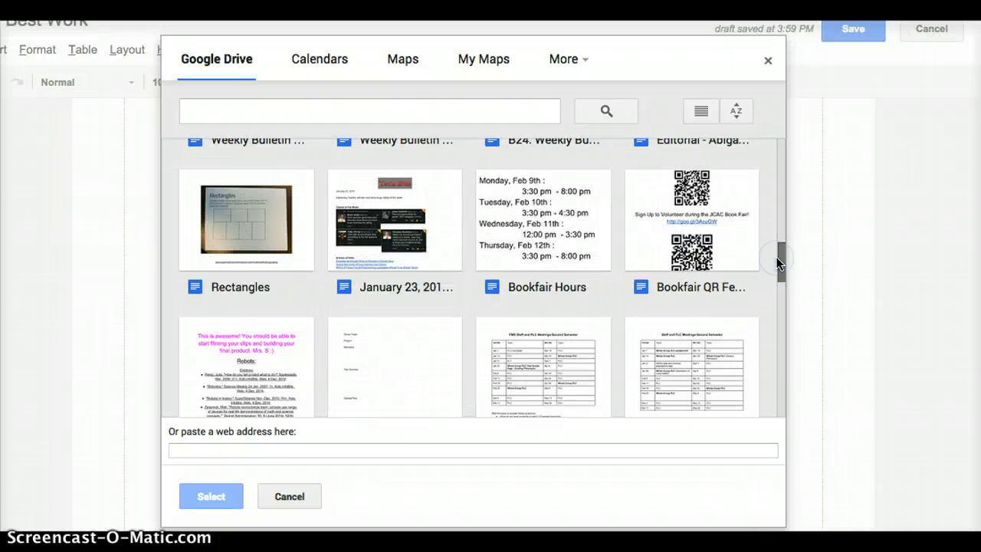
left_click(537, 219)
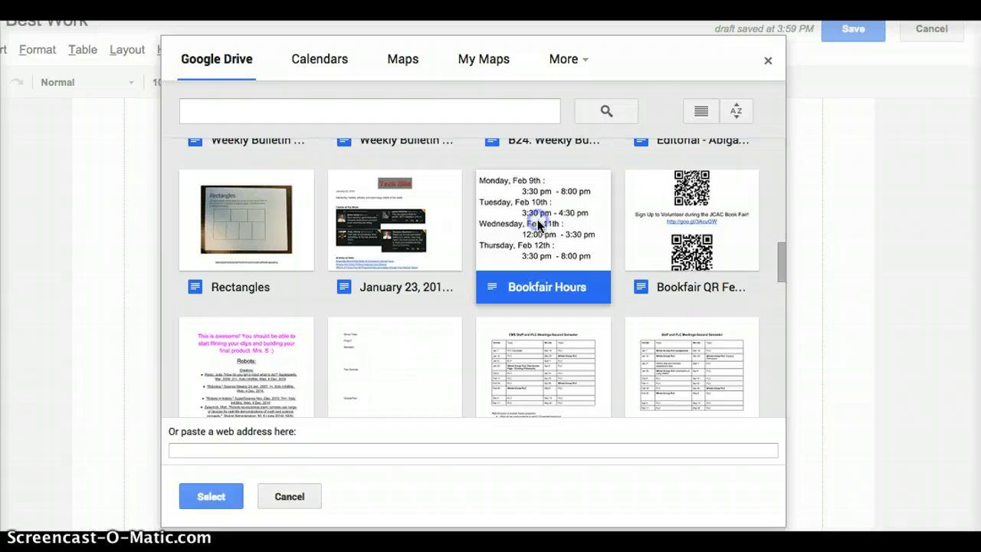
left_click(211, 497)
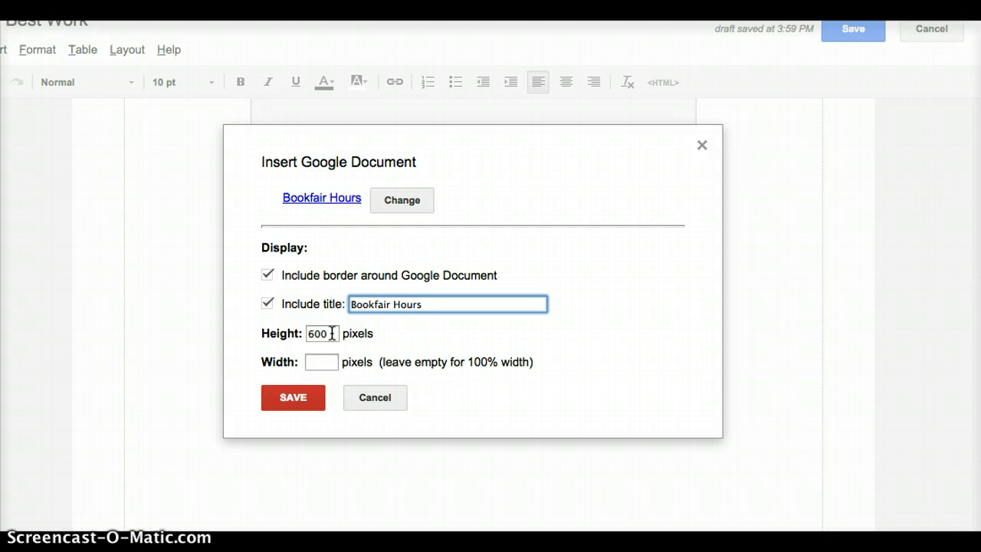
Set the Bookfair Hours document's display height to 400 pixels and save the insert settings.
left_click_drag(332, 334, 273, 331)
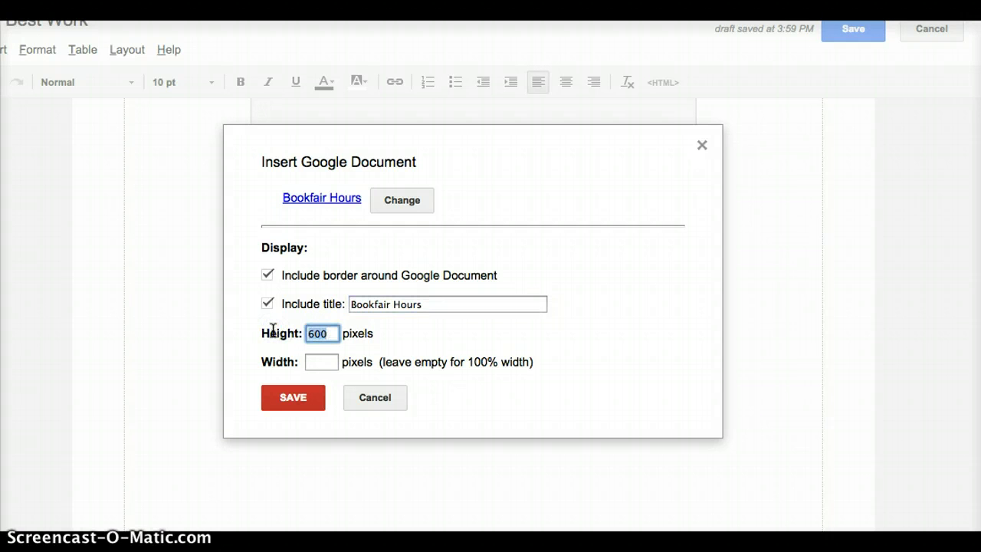
type("400")
left_click(281, 398)
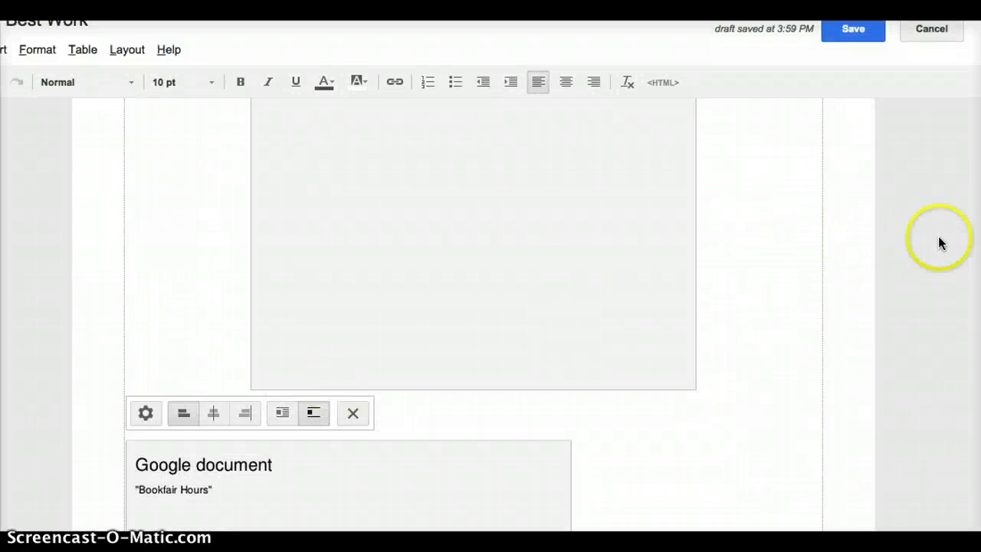
Center the embedded Bookfair Hours document on the page and save the page changes.
scroll(429, 363, "down", 3)
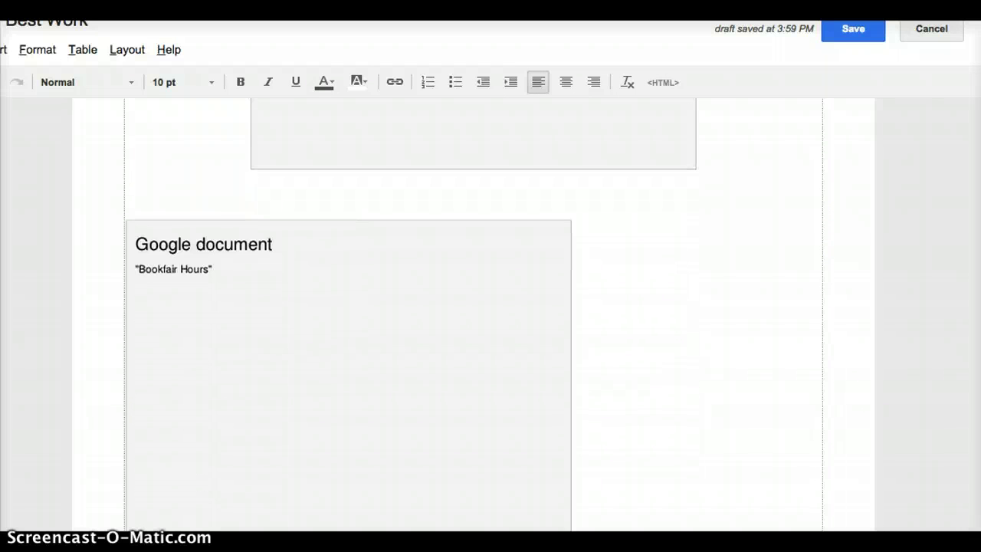
left_click(396, 351)
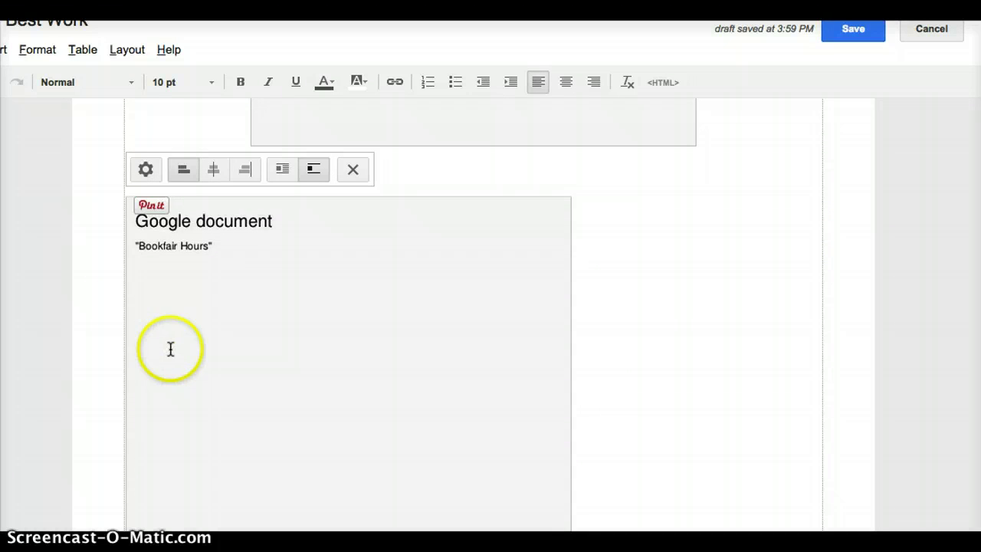
left_click(213, 170)
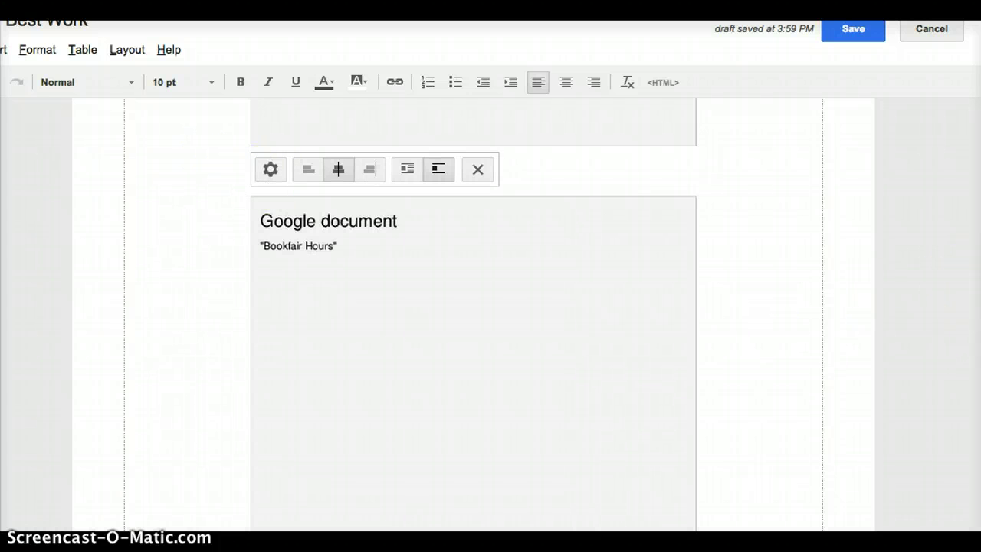
scroll(473, 307, "down", 6)
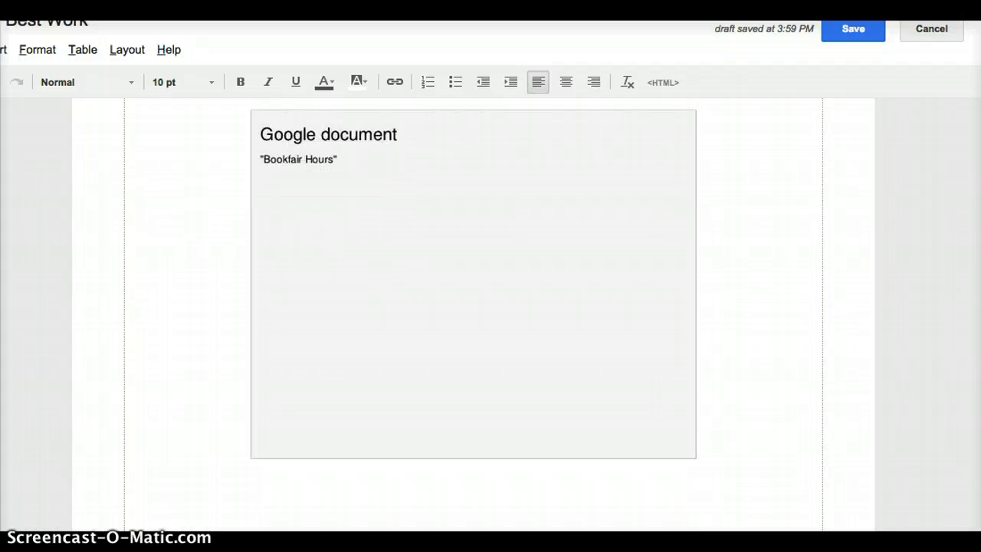
scroll(473, 307, "up", 5)
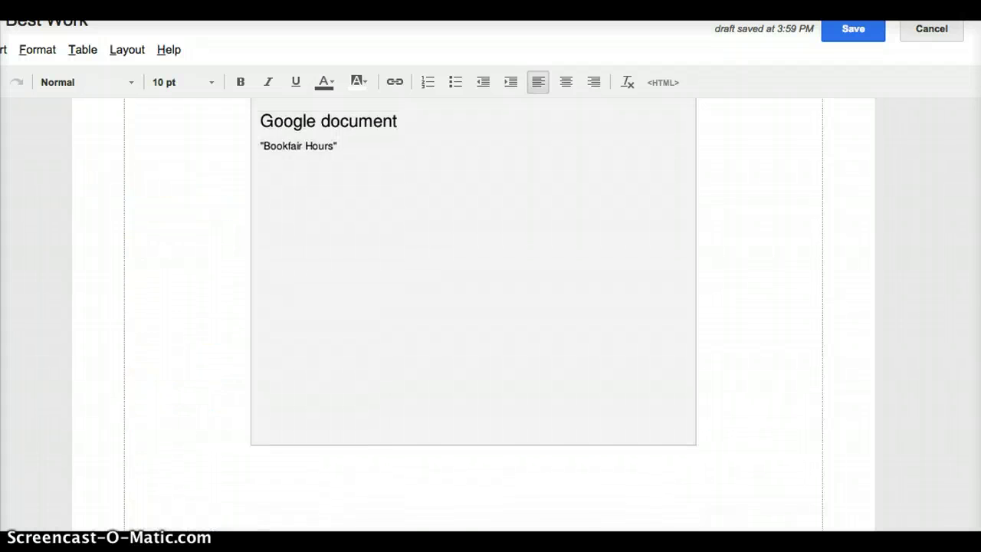
scroll(473, 307, "down", 5)
scroll(472, 307, "up", 8)
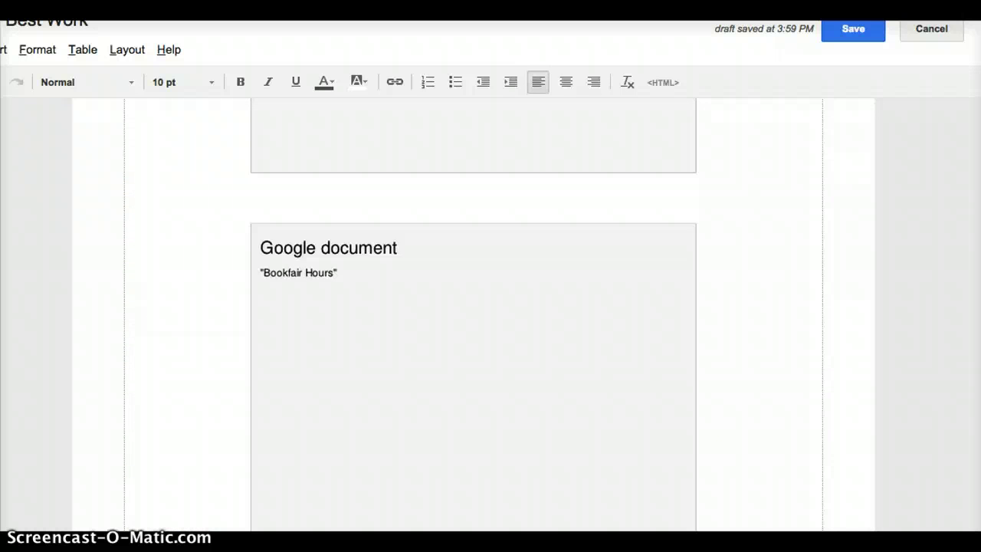
left_click(829, 31)
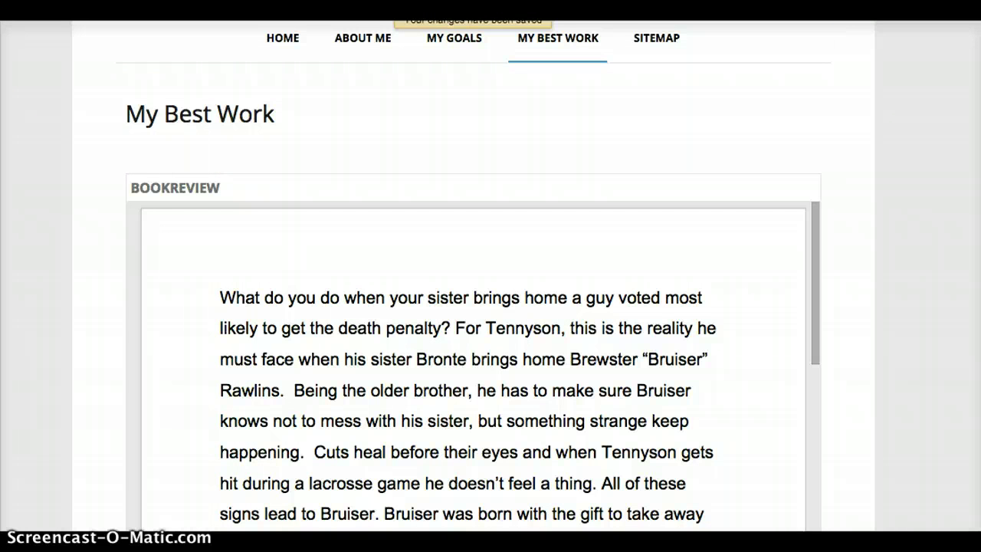
Check how the embedded Bookfair Hours document displays and scrolls on the saved My Best Work page.
scroll(473, 307, "down", 6)
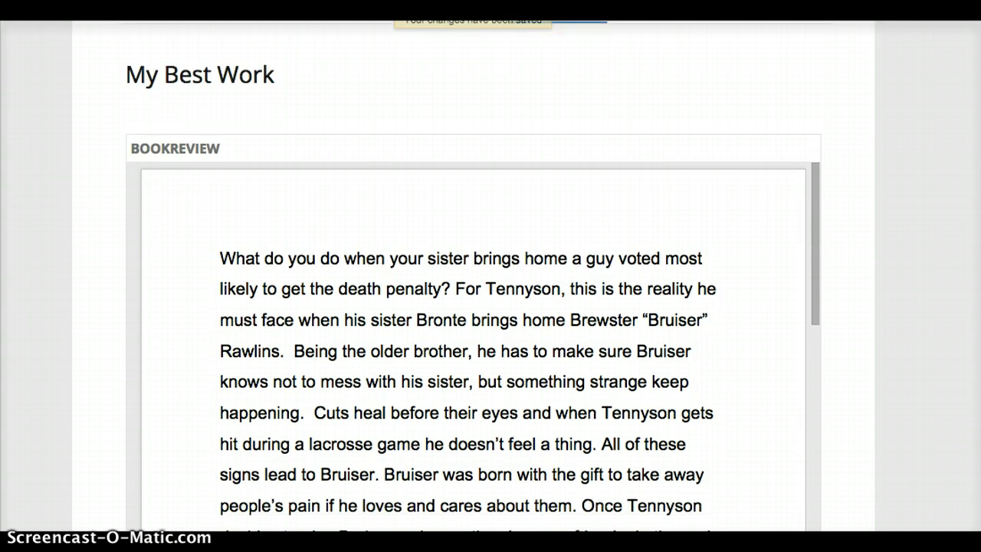
scroll(473, 276, "down", 3)
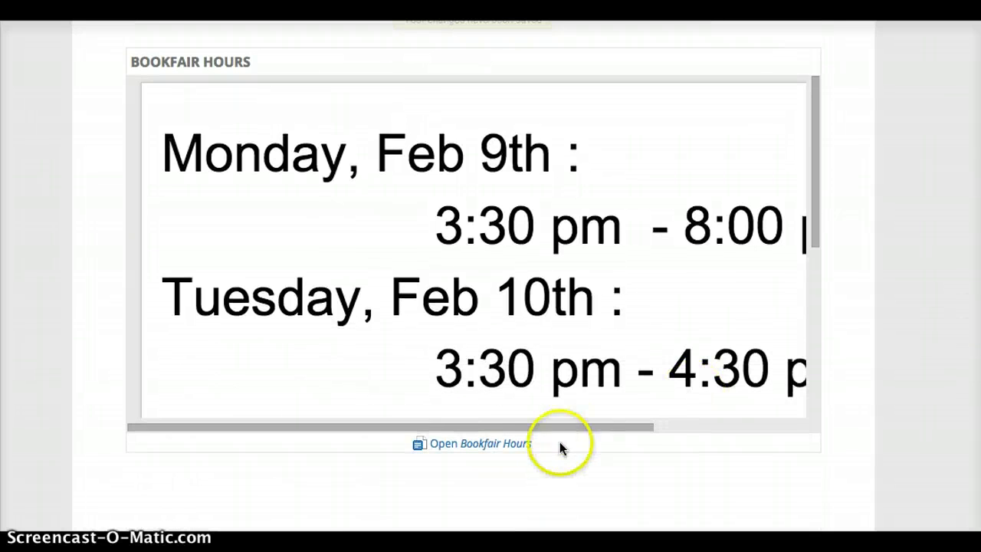
left_click_drag(526, 425, 381, 449)
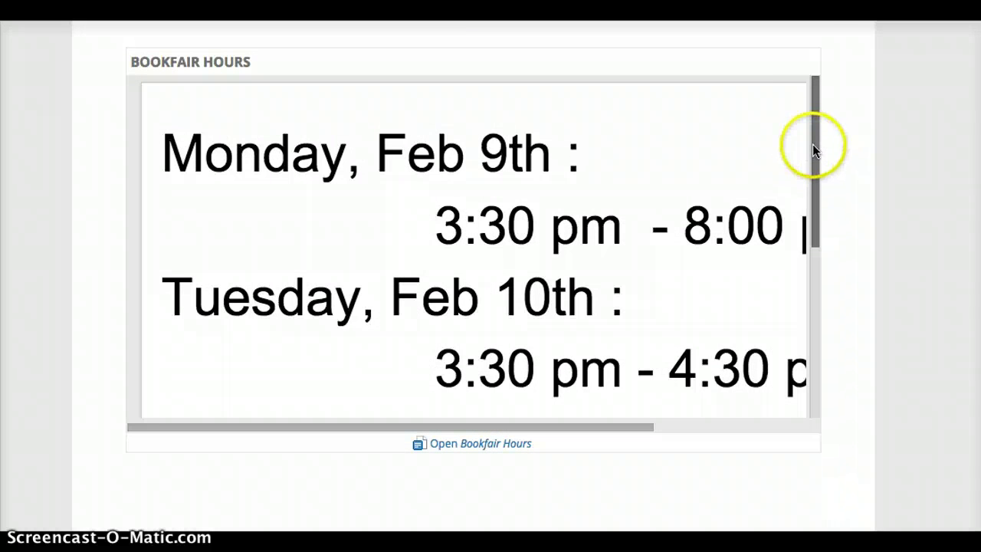
left_click_drag(817, 148, 810, 120)
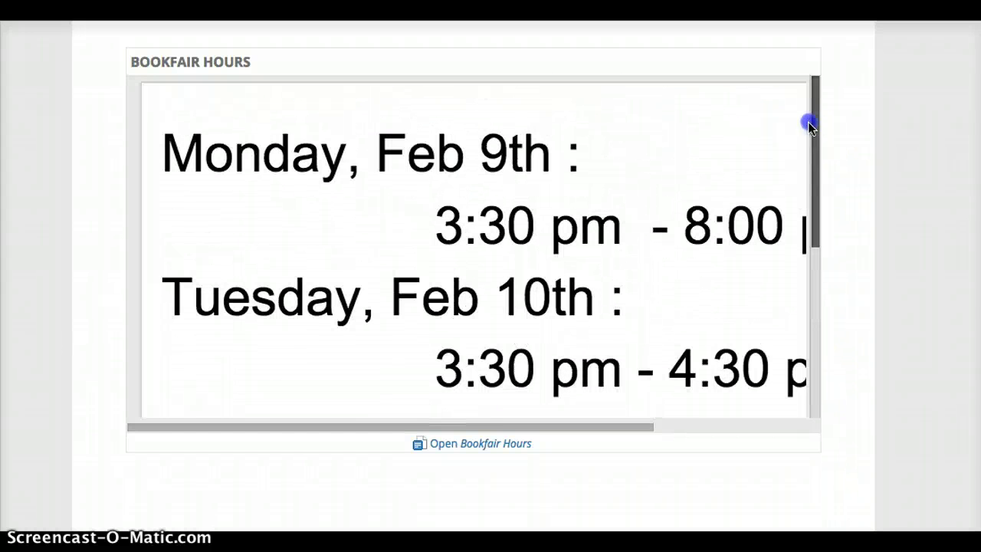
left_click_drag(482, 429, 534, 426)
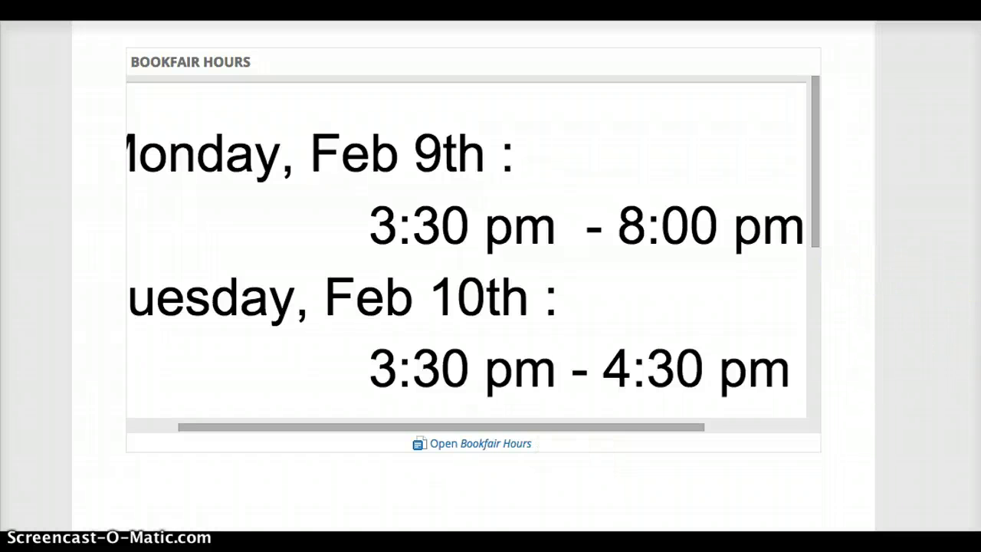
scroll(490, 276, "up", 10)
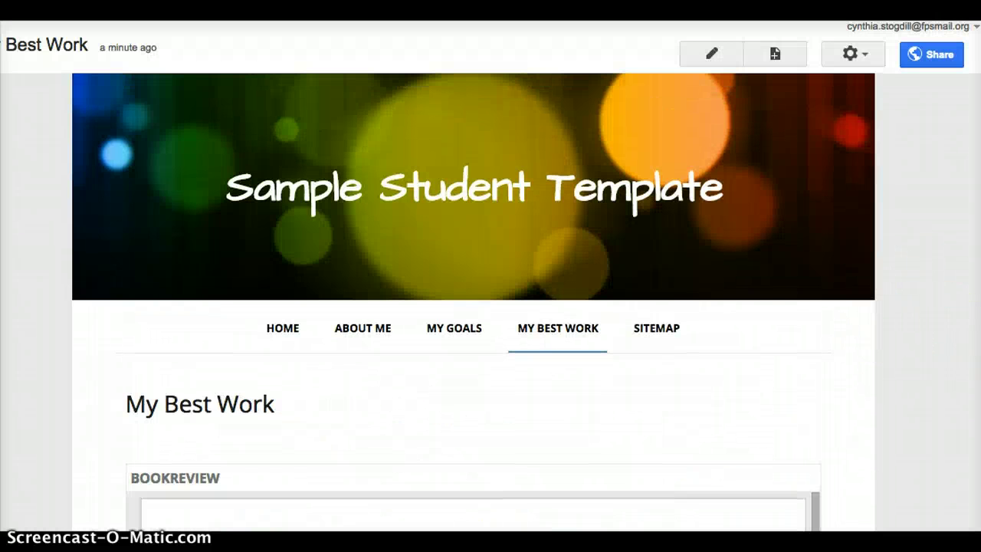